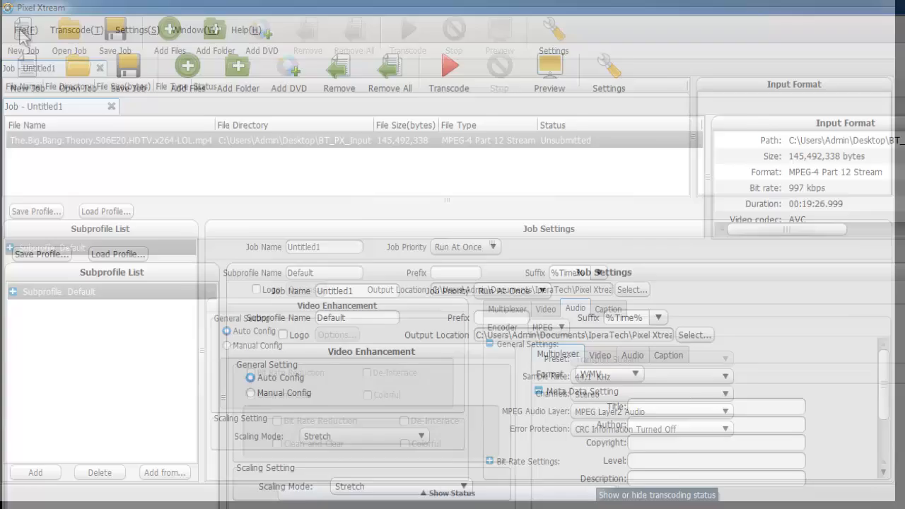
click(17, 29)
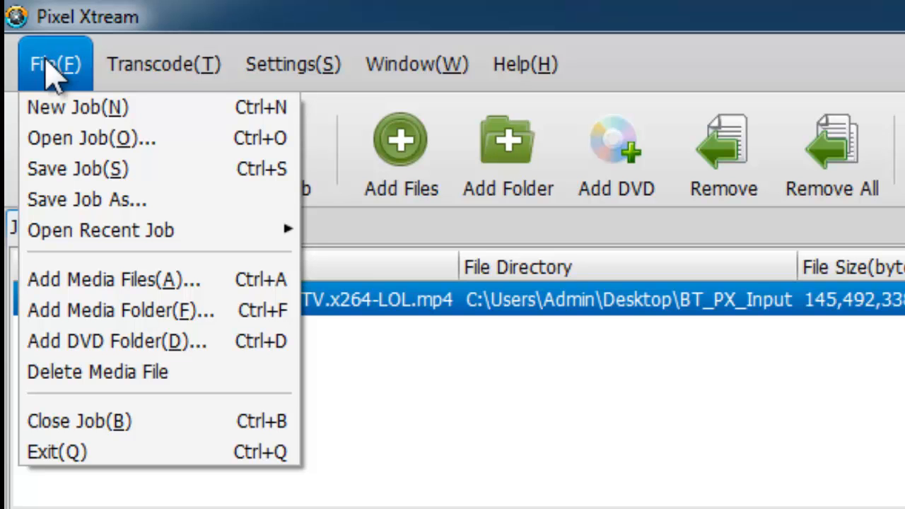
mouse_move(125, 66)
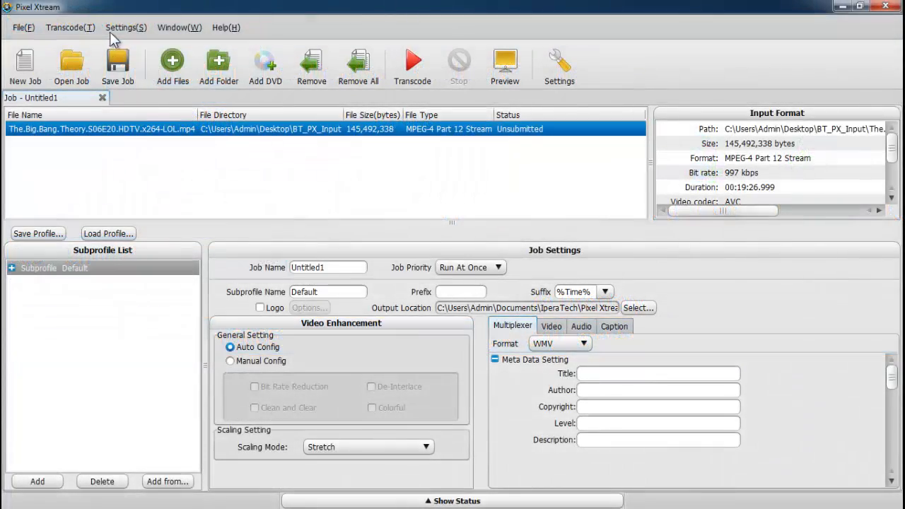
Step: Open the application settings and browse the folders available for the application temporary folder
click(297, 79)
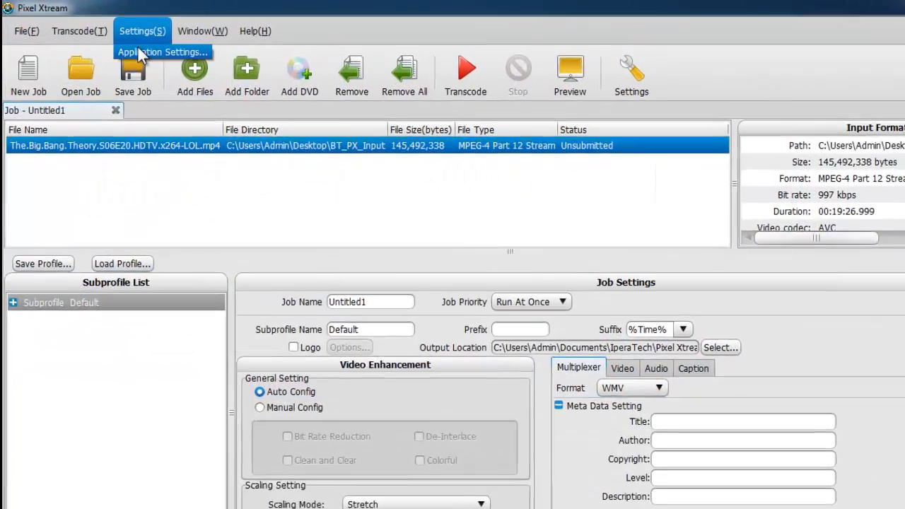
click(145, 46)
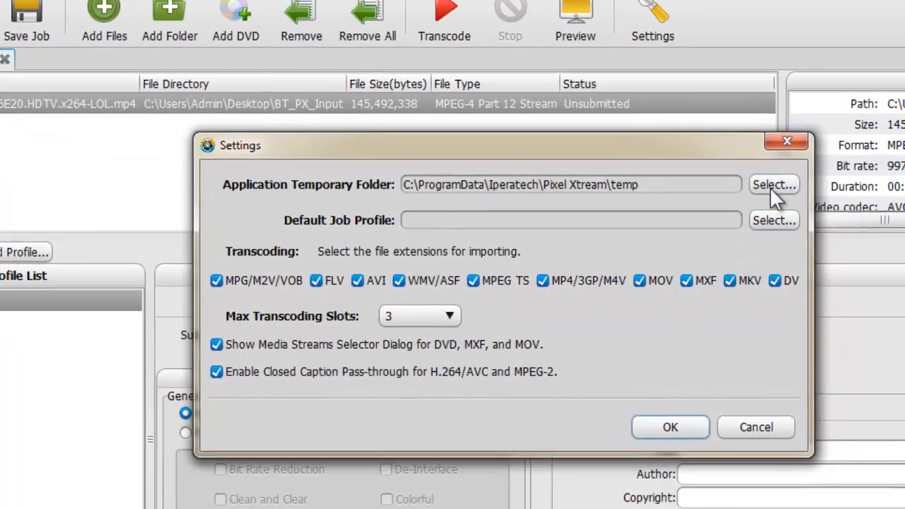
click(789, 229)
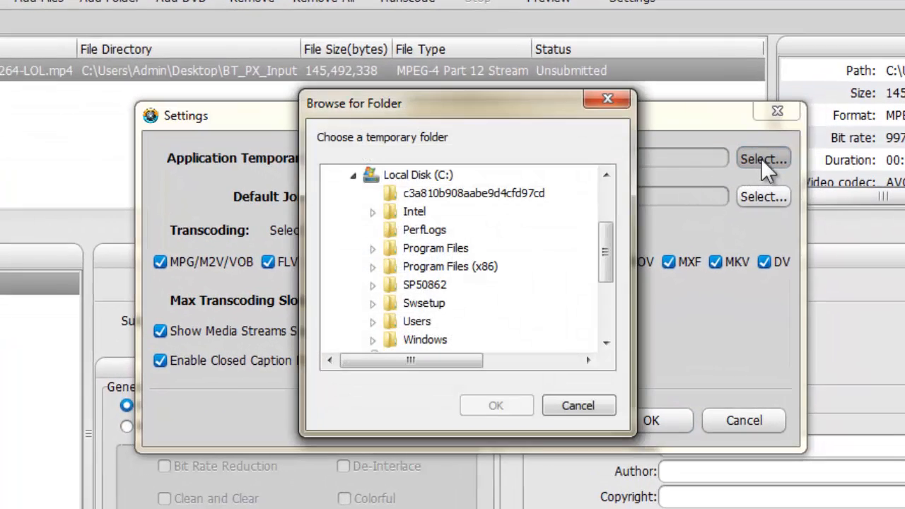
click(582, 407)
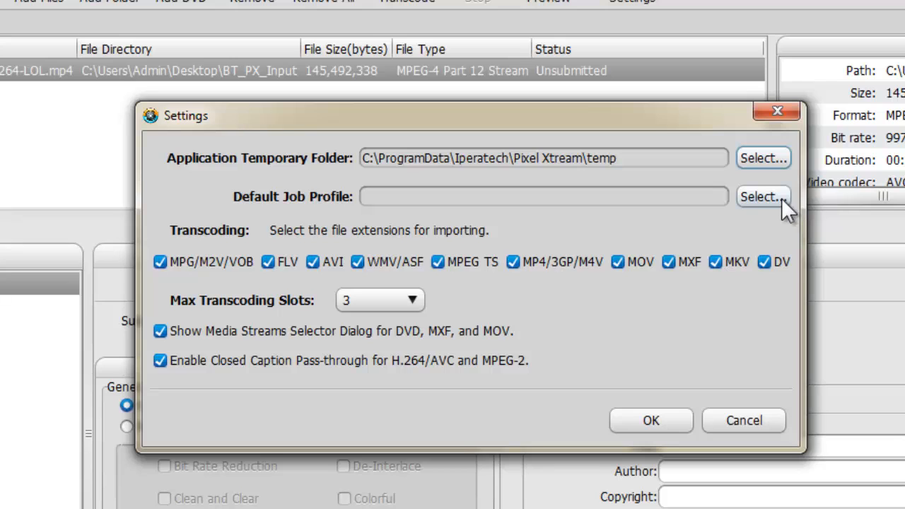
Step: Choose BT_Profile One.tpl as the default job profile in the application settings
click(781, 198)
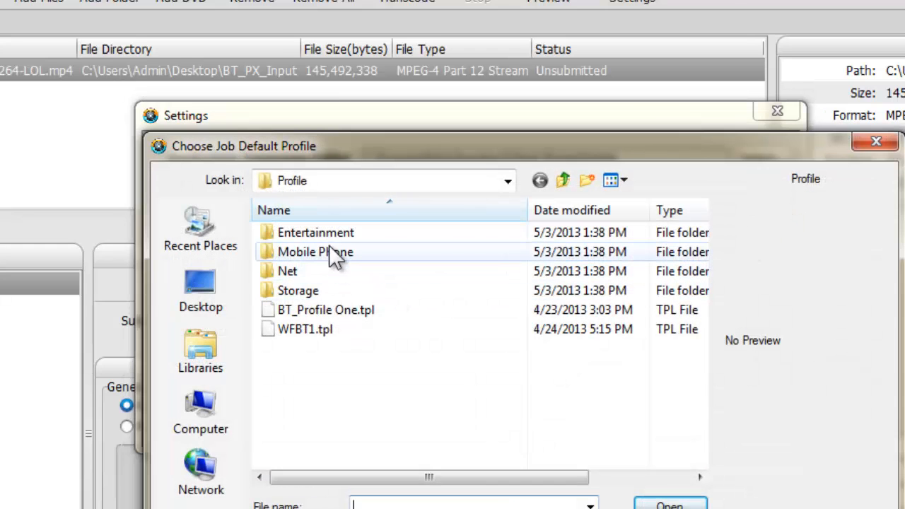
click(349, 312)
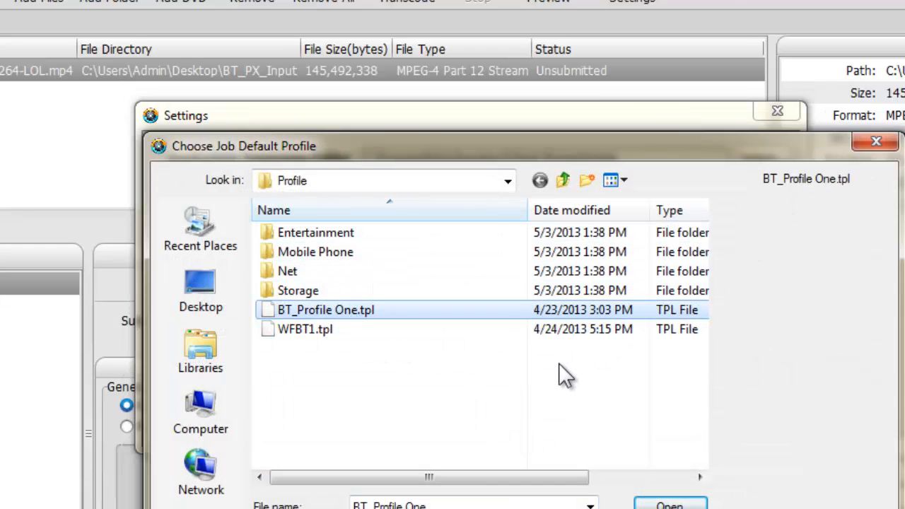
click(665, 503)
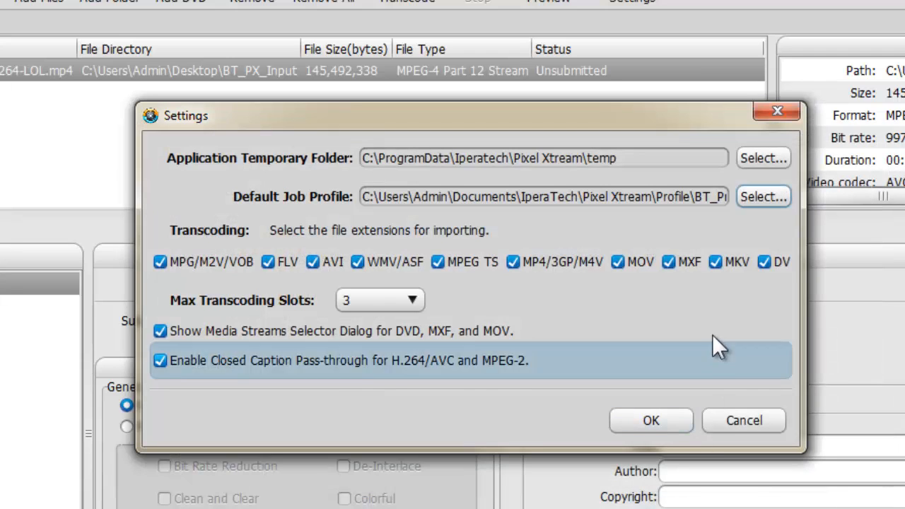
Step: Select 3 maximum transcoding slots with closed caption pass-through for H.264/AVC and MPEG-2 enabled, and save the application settings
click(378, 302)
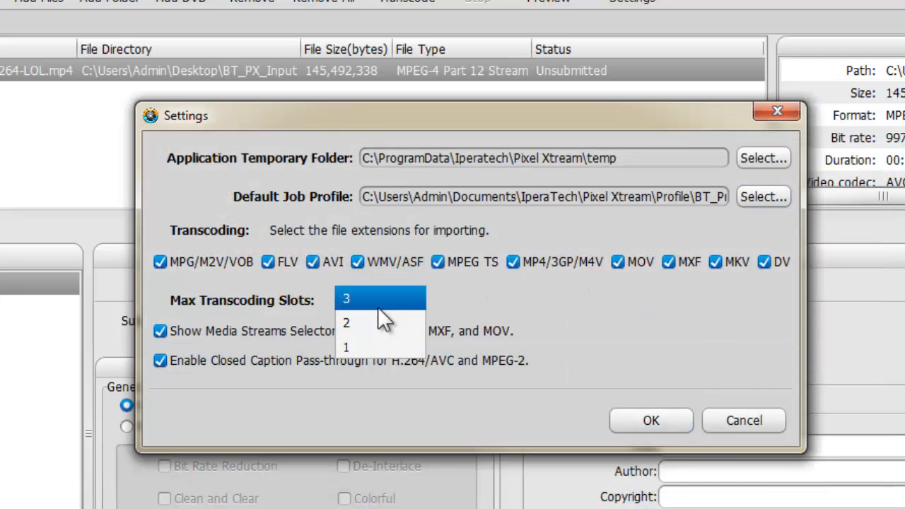
click(378, 305)
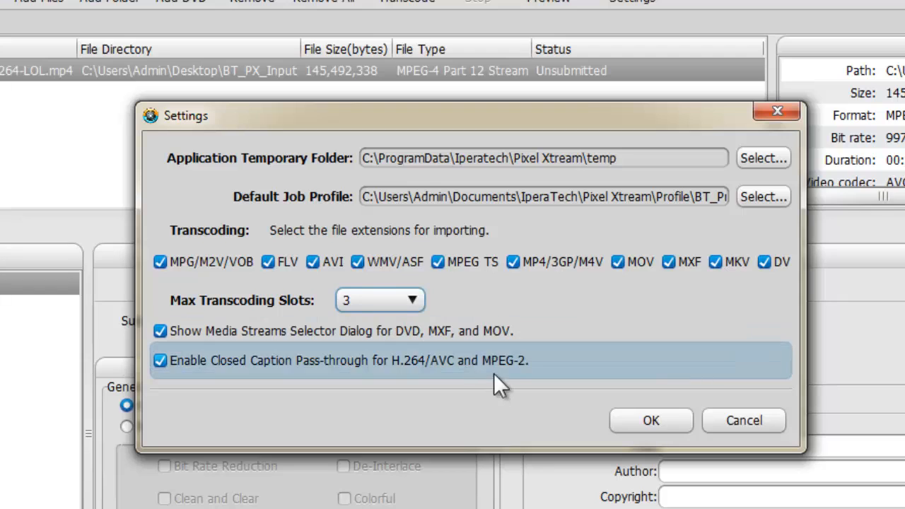
click(159, 361)
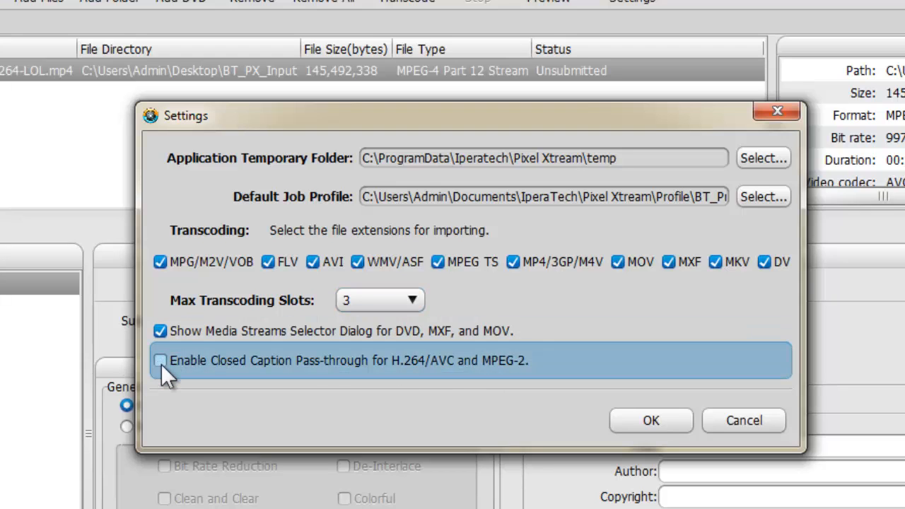
click(161, 361)
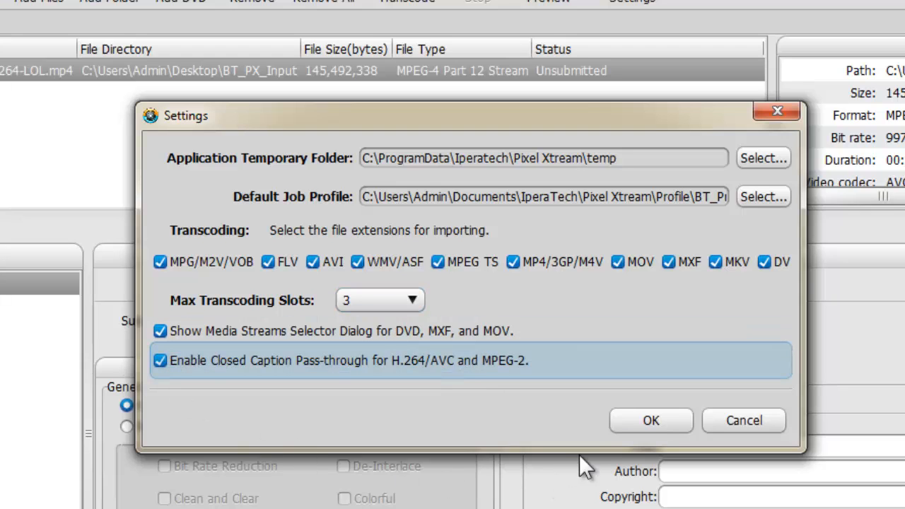
click(648, 420)
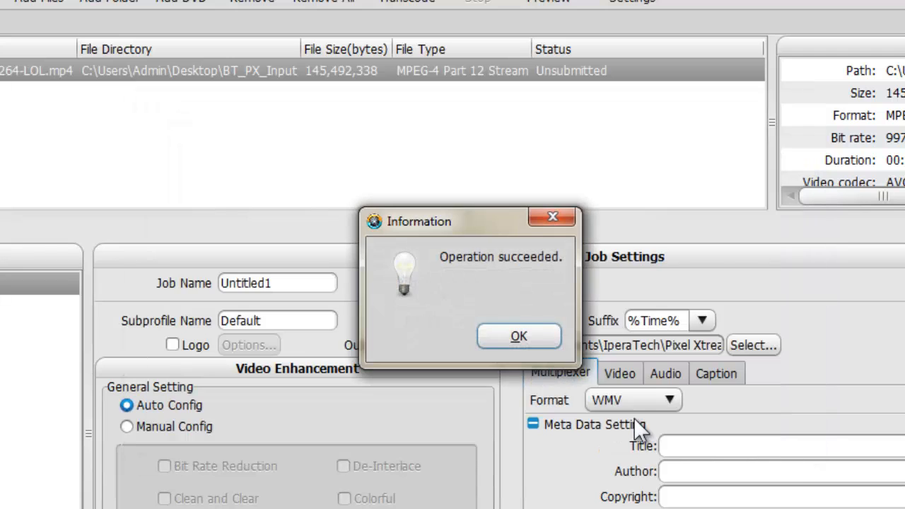
click(545, 332)
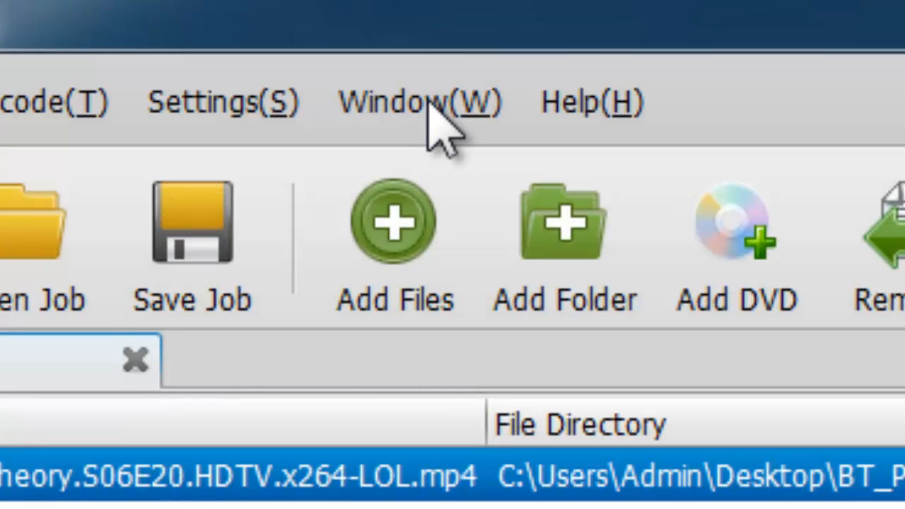
Step: Open the JobQ Manager and look at its job queue and watch folder lists
click(432, 113)
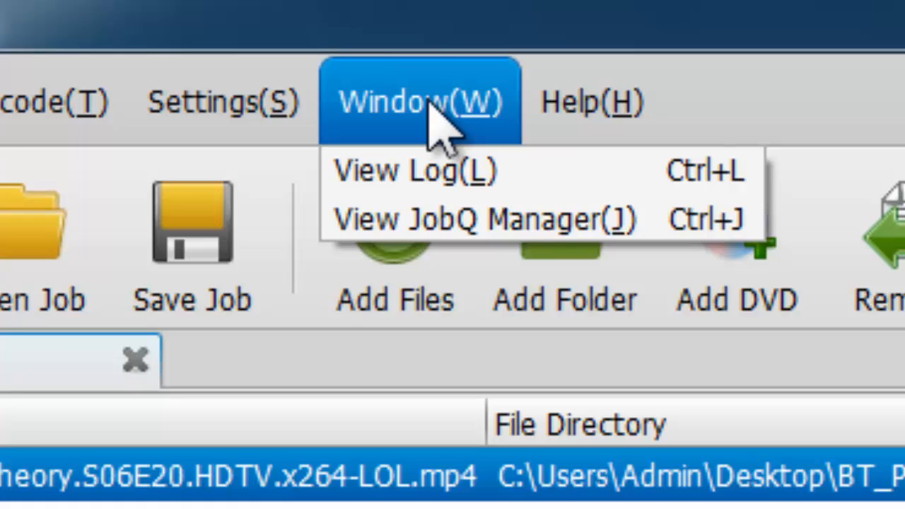
click(410, 226)
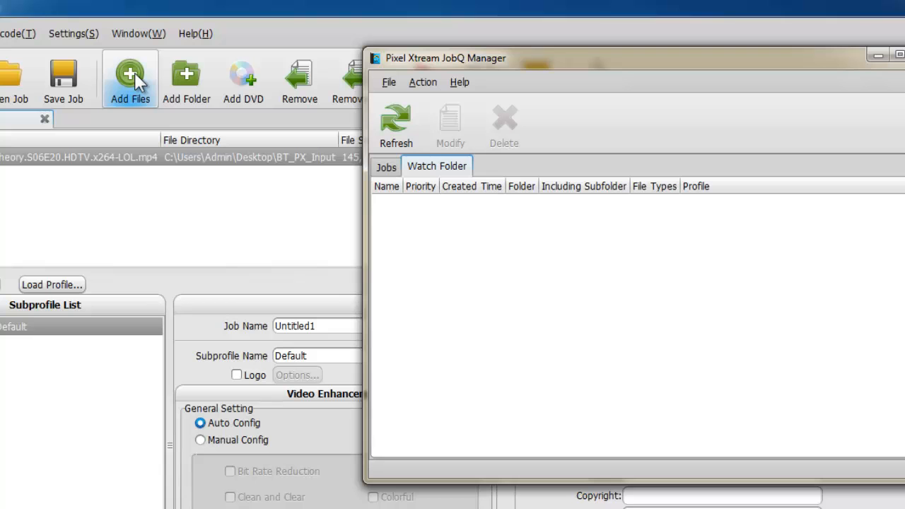
click(386, 167)
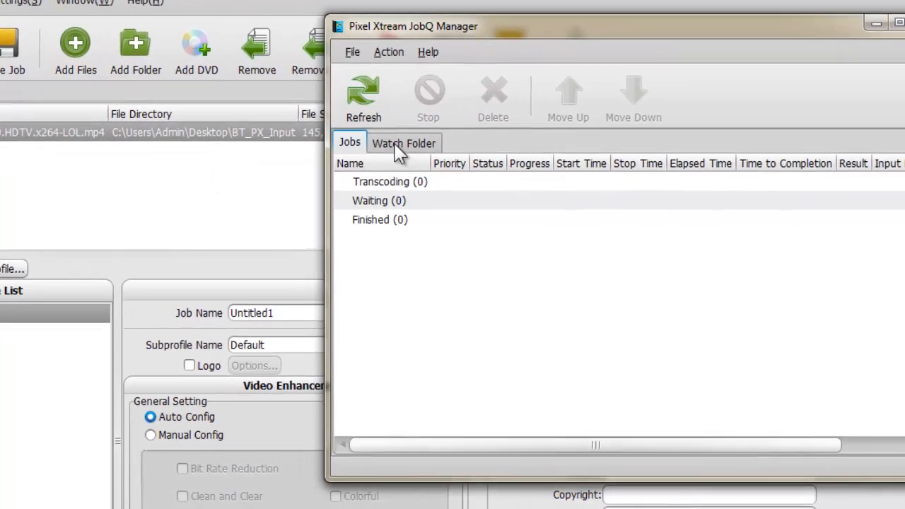
click(397, 145)
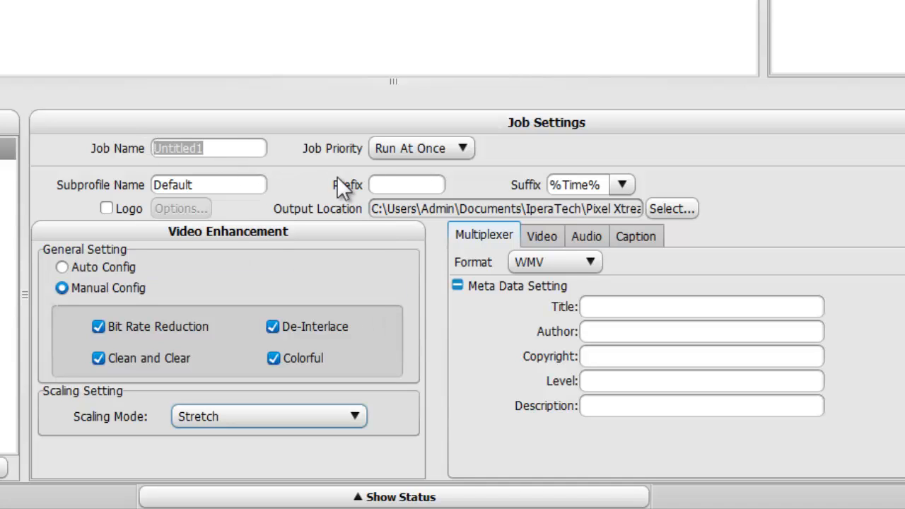
Step: Look over the job priority choices and set the video scaling mode to Pan Scan
click(462, 148)
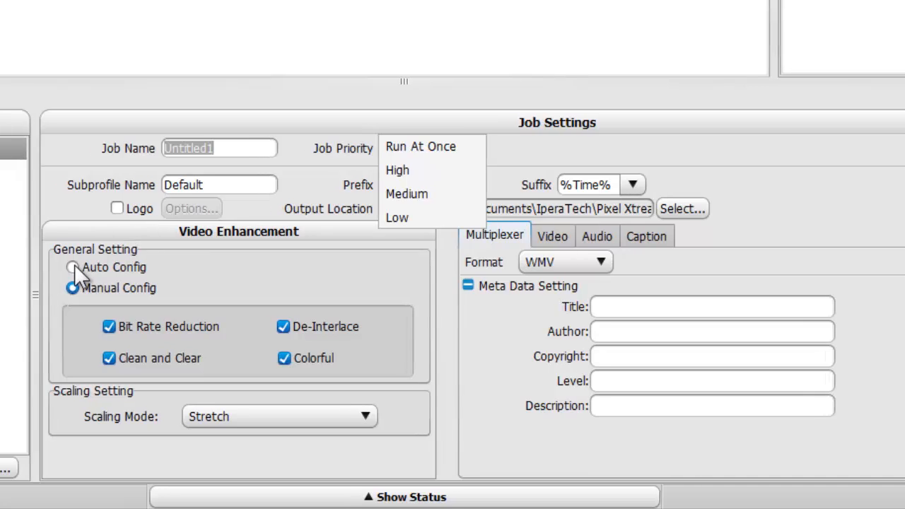
click(74, 264)
click(341, 424)
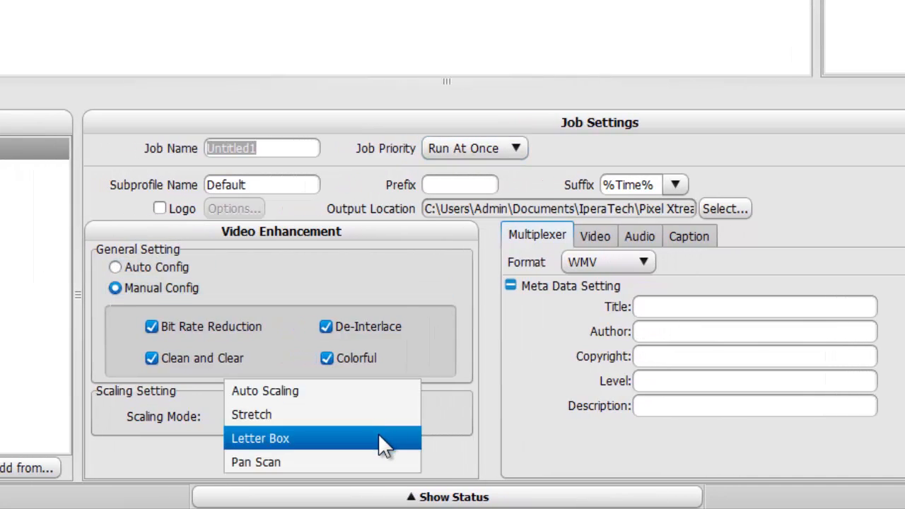
click(379, 441)
scroll(401, 422, down, 1)
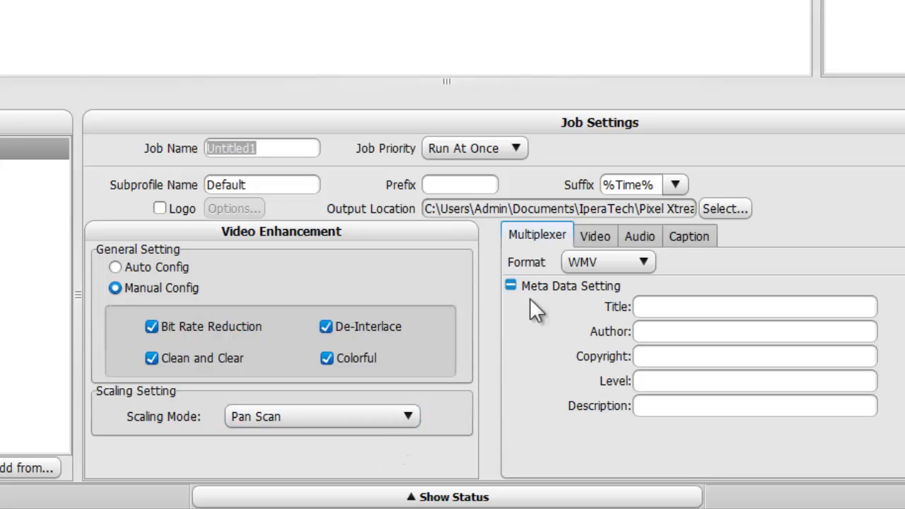
Step: Choose the Output folder under Pixel Xtream as the local output location for the job
click(718, 209)
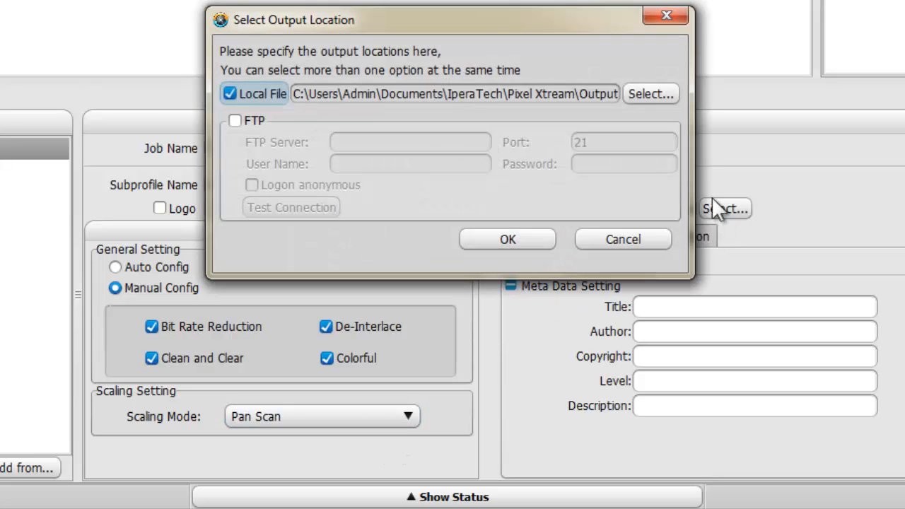
click(648, 95)
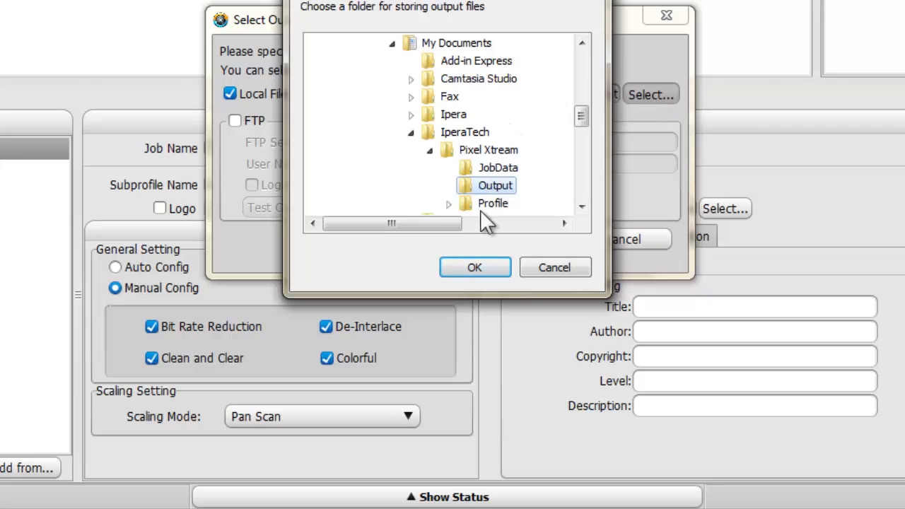
click(472, 269)
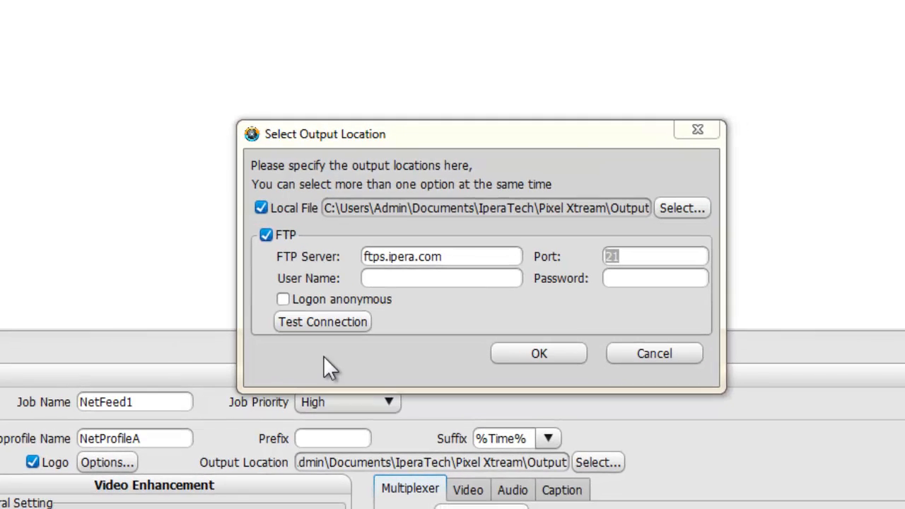
Step: Enter the user name and account password for the FTP server in the output location settings
click(431, 278)
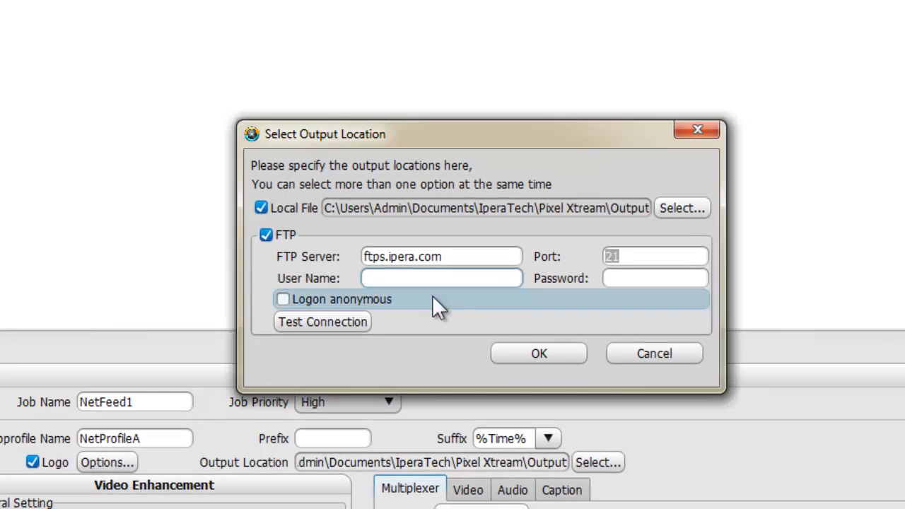
key(Tab)
text(******)
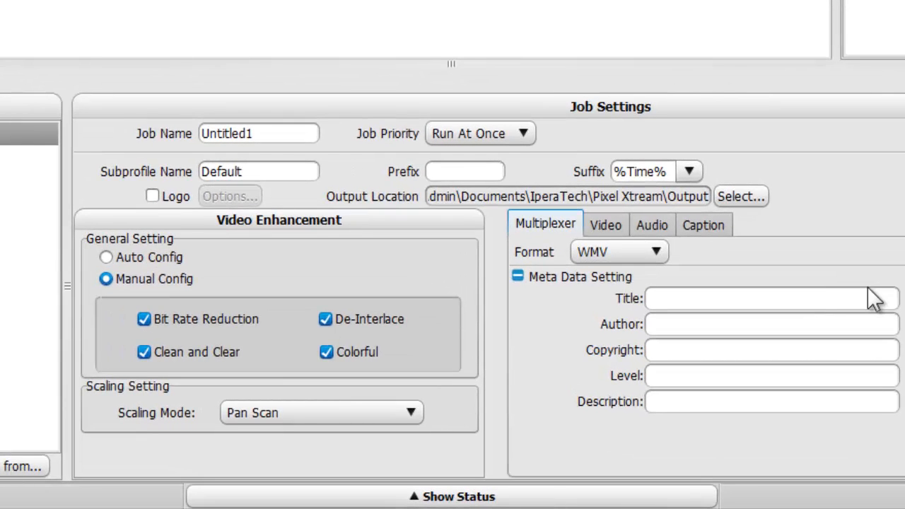
Step: Set the multiplexer format to MPEG-2 TS with the Transport Stream preset
click(659, 246)
click(638, 274)
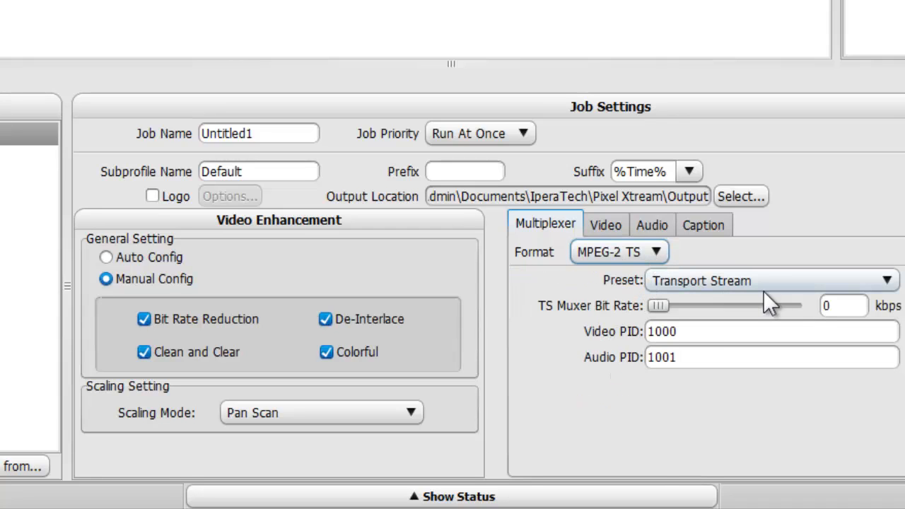
click(733, 271)
click(710, 275)
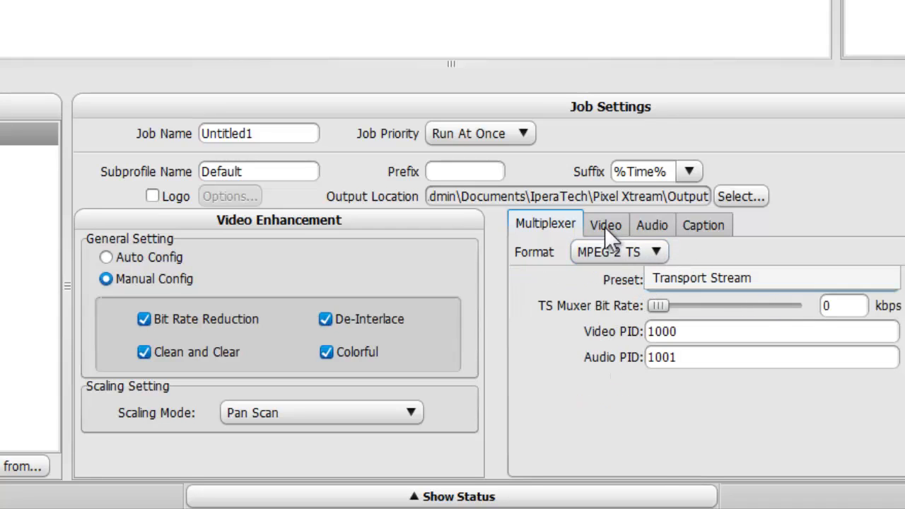
Step: Set the video encoder to MPEG2 with High Profile and H1440 Level
click(618, 228)
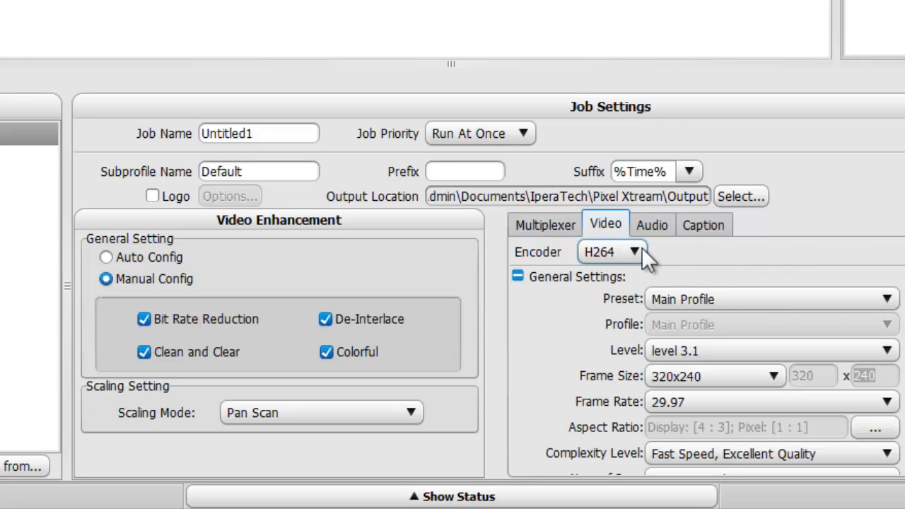
click(636, 249)
click(639, 268)
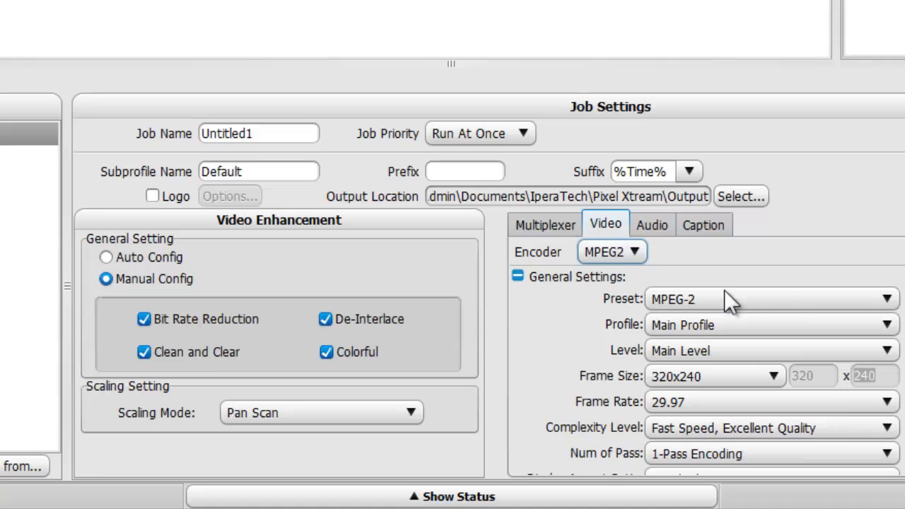
click(887, 326)
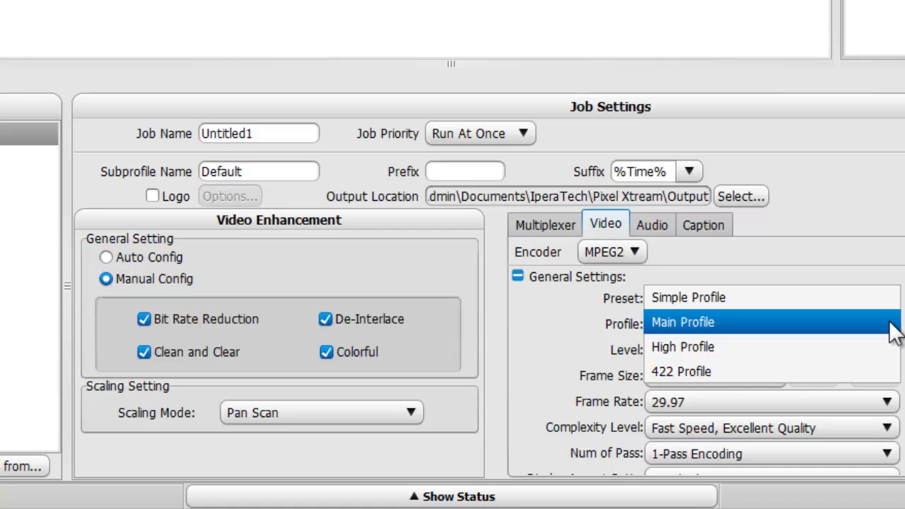
click(883, 347)
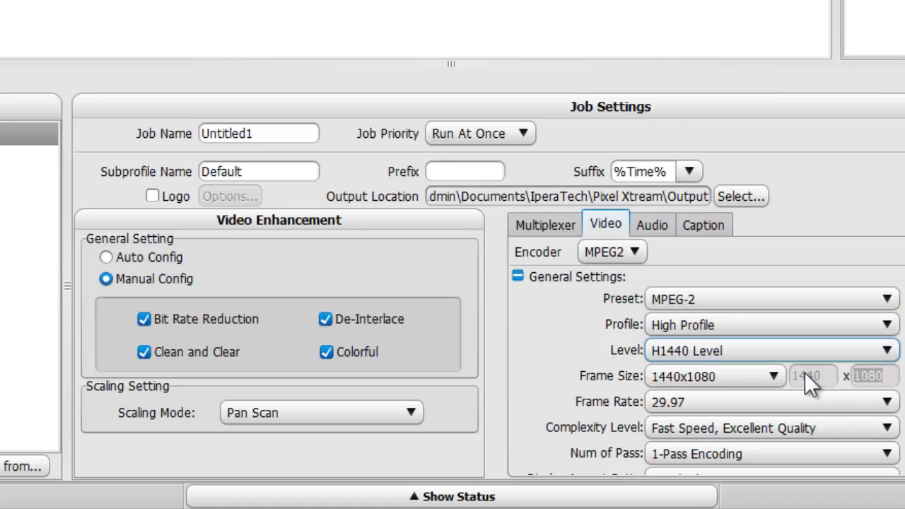
Step: Set the MPEG2 video frame size to 1440x1080 and the frame rate to 60
click(764, 378)
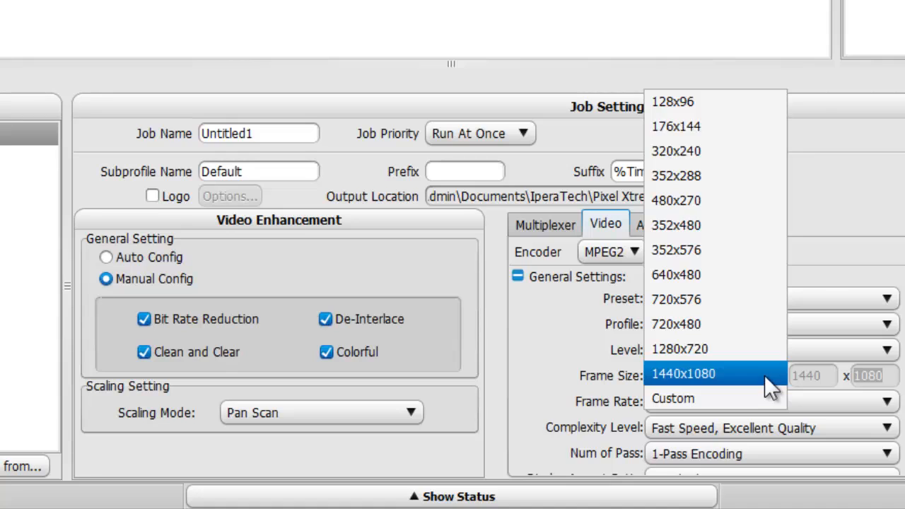
click(764, 375)
click(889, 401)
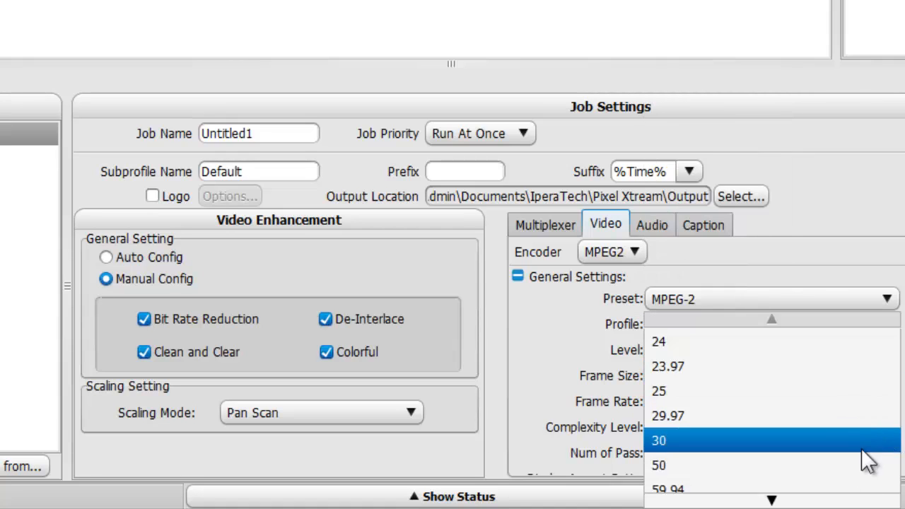
click(862, 494)
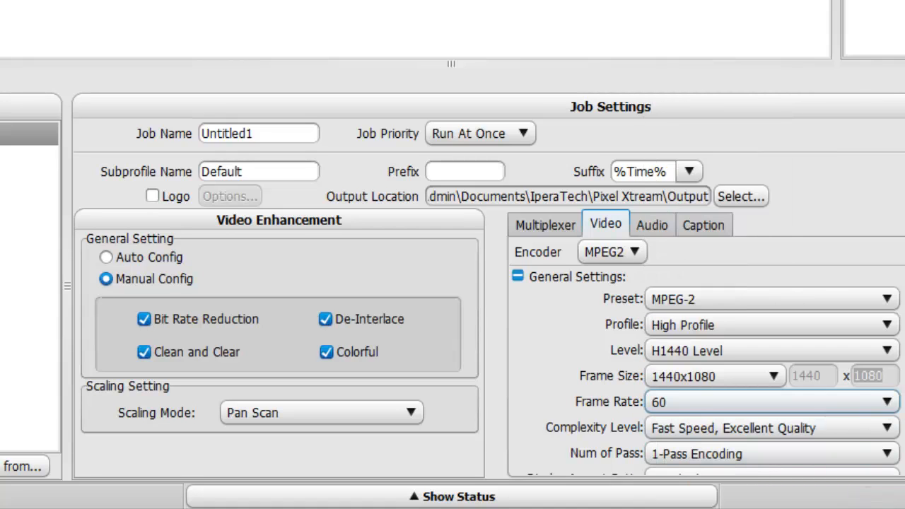
Step: Set the video encoder's complexity level to Normal Speed, Outstanding Quality
click(886, 428)
click(878, 450)
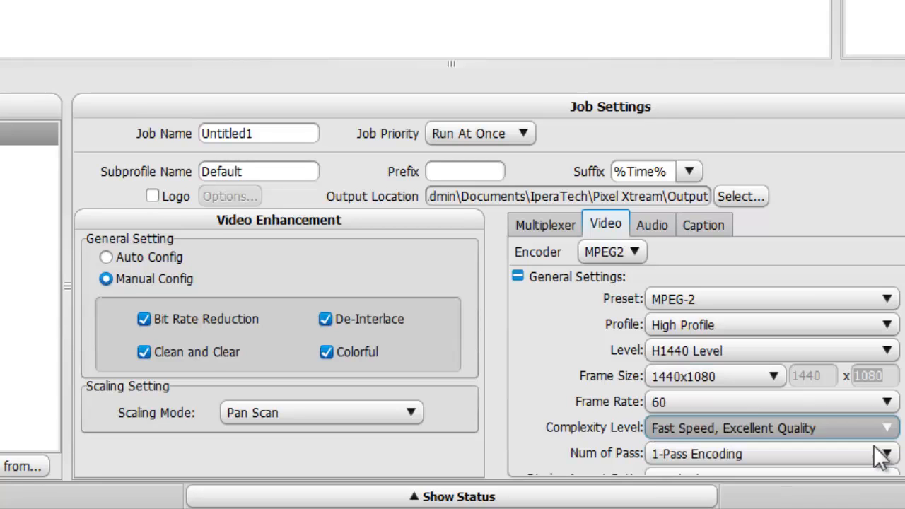
scroll(704, 367, down, 1)
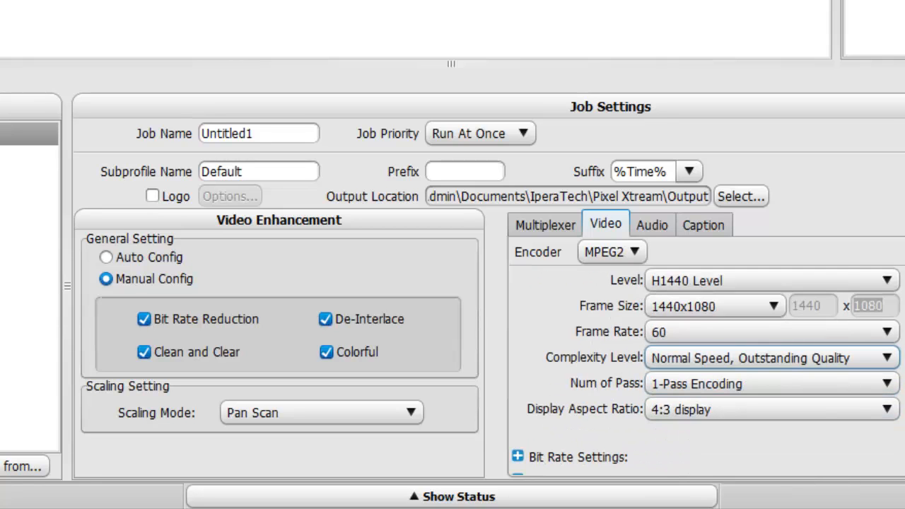
scroll(703, 339, down, 1)
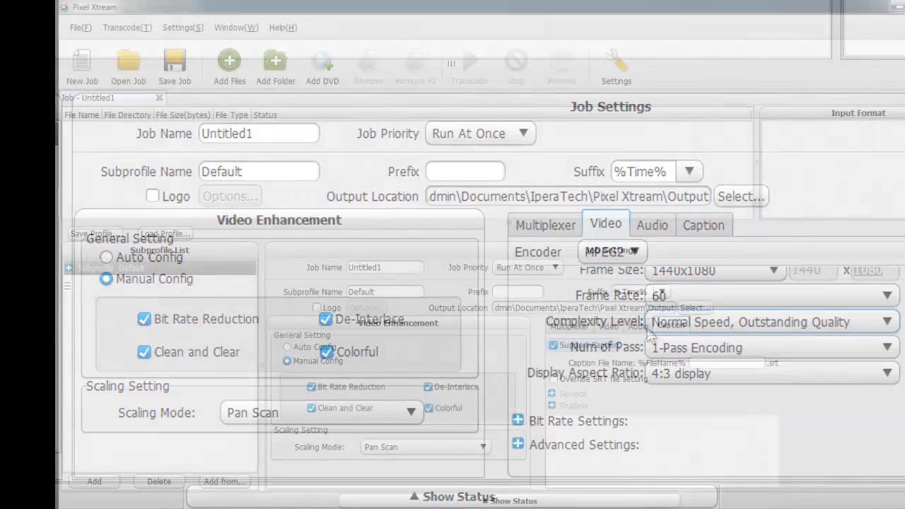
Step: Set the job's audio encoder to MPEG
click(652, 224)
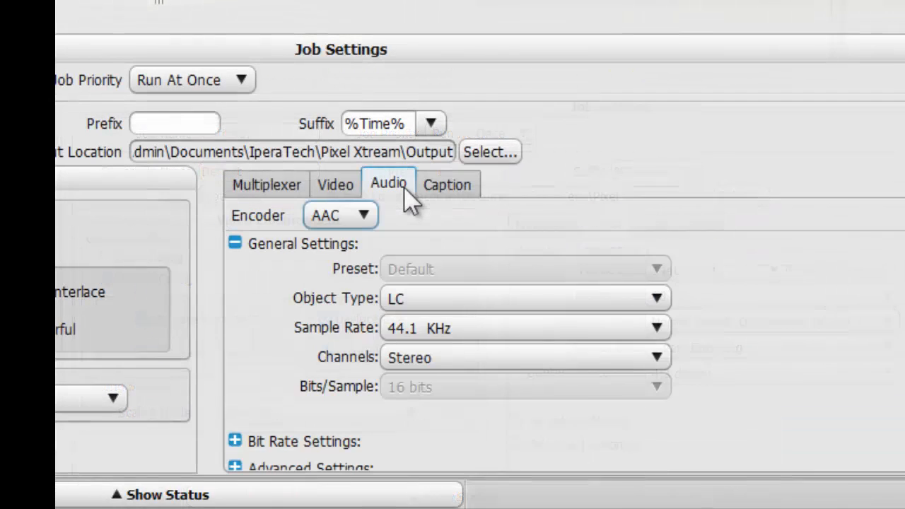
click(360, 215)
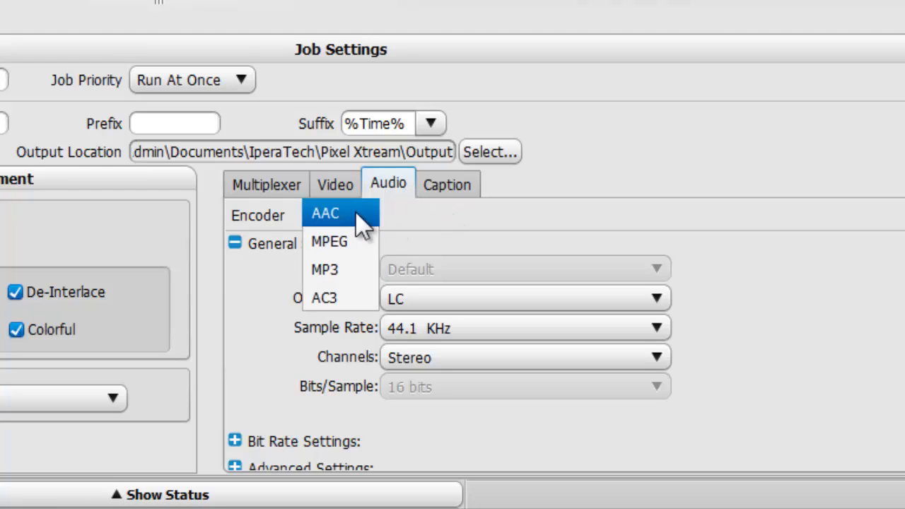
click(353, 243)
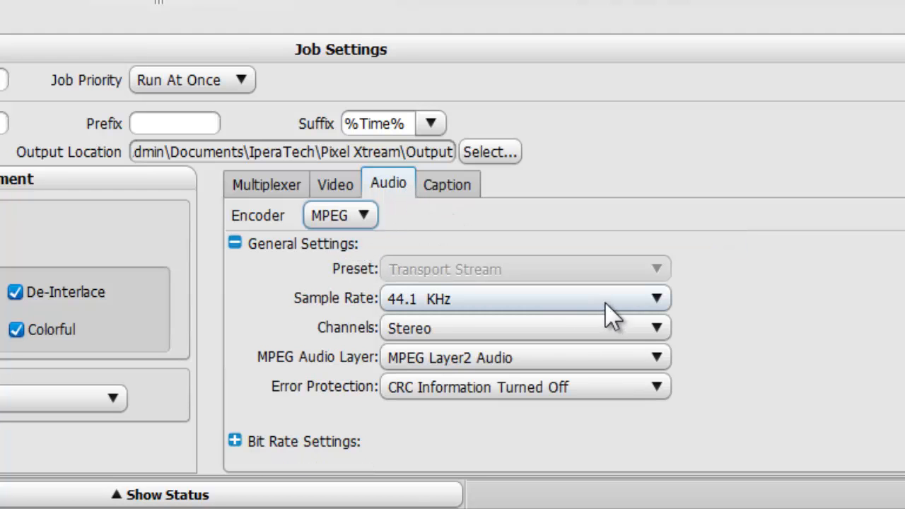
Step: Enable caption support with the SRT file setting override, and expand the general caption style settings
click(462, 188)
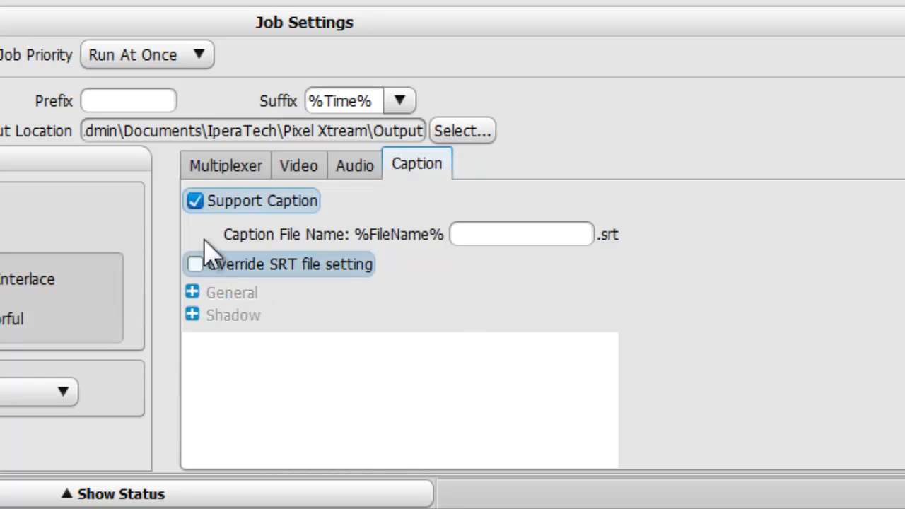
click(195, 203)
click(196, 203)
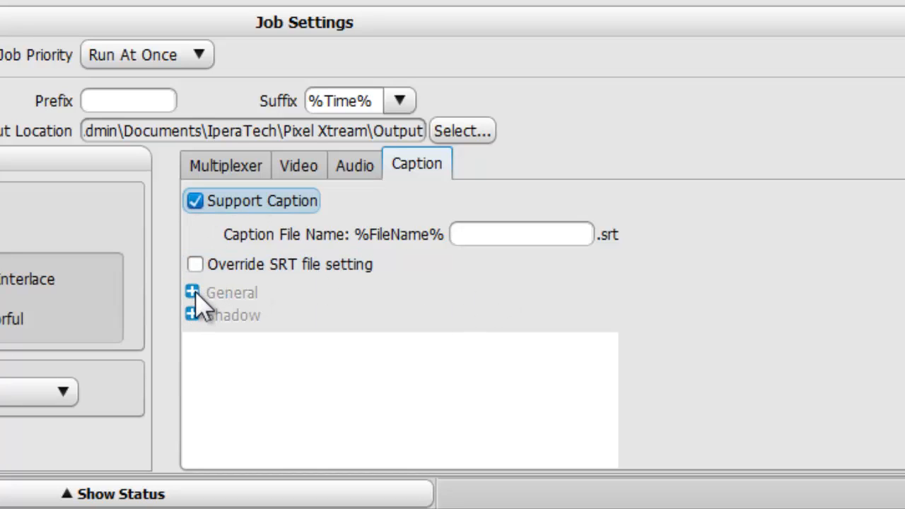
click(194, 264)
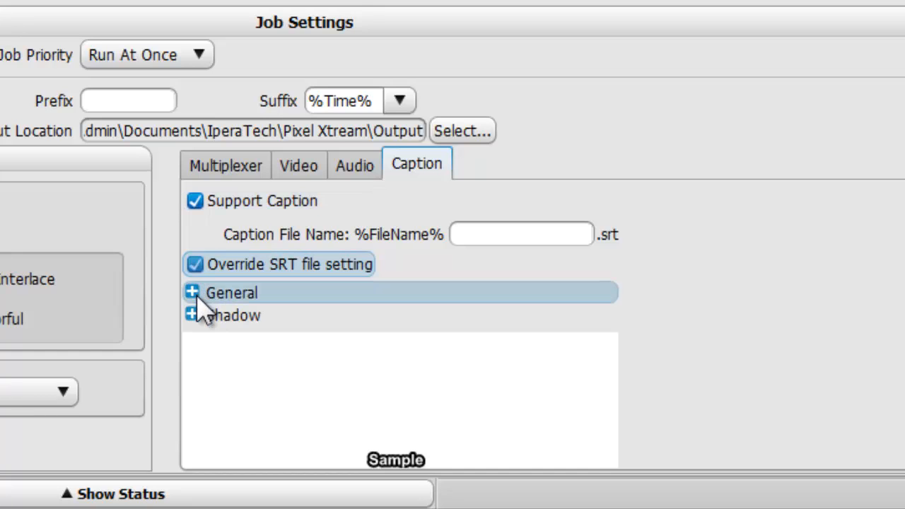
click(193, 292)
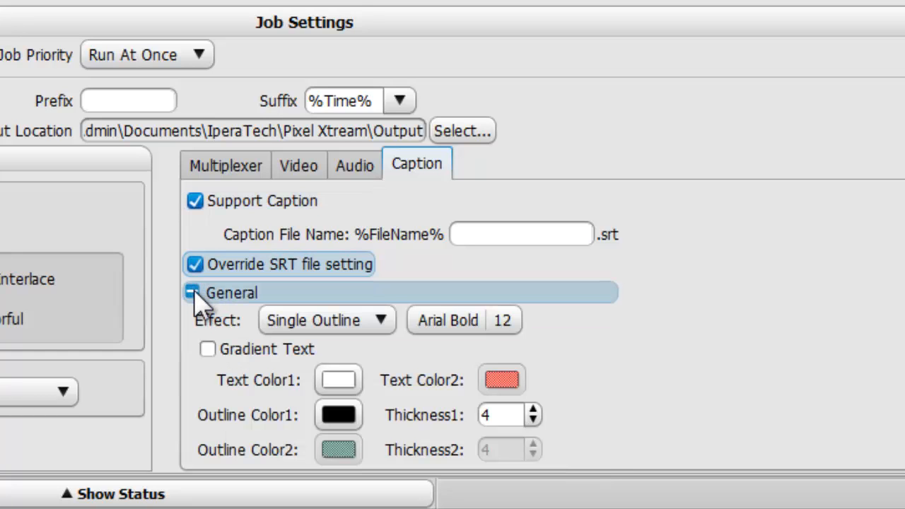
scroll(727, 397, down, 2)
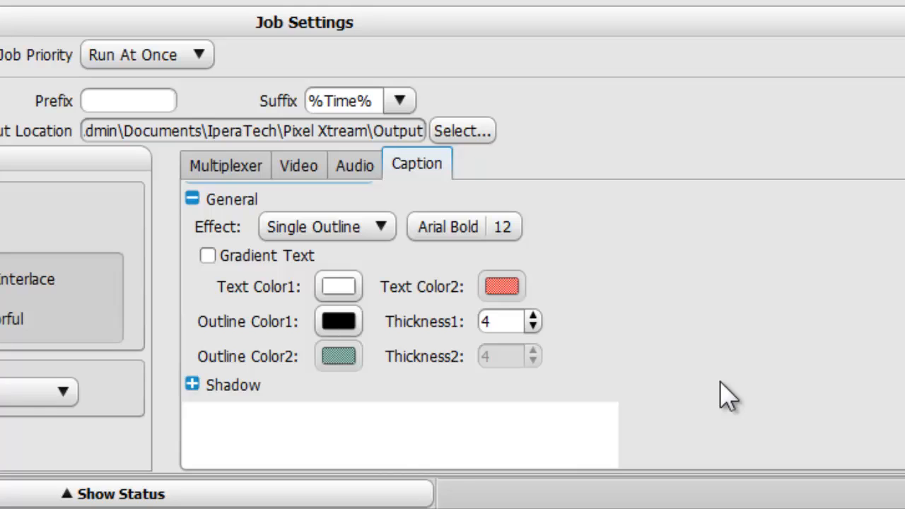
scroll(726, 398, up, 2)
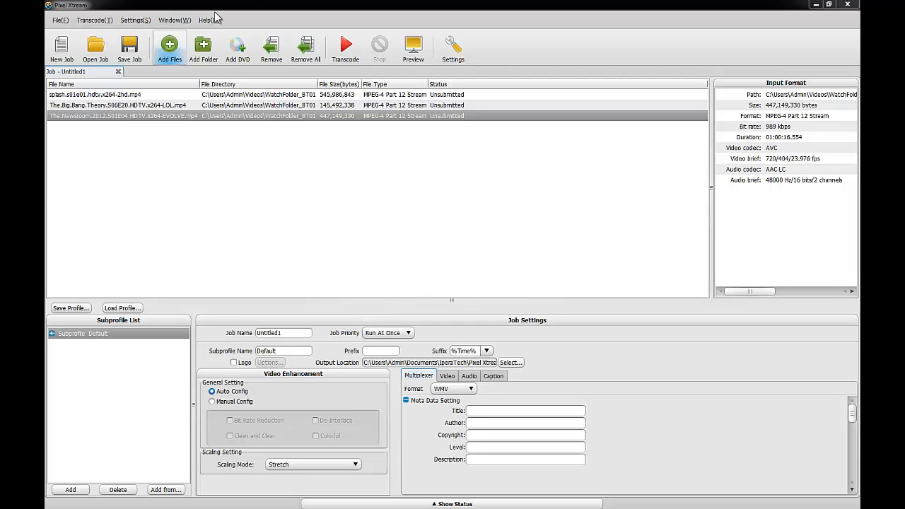
Step: View the media file chooser for adding files and the watch folder list in Pixel Xtream JobQ Manager
click(173, 45)
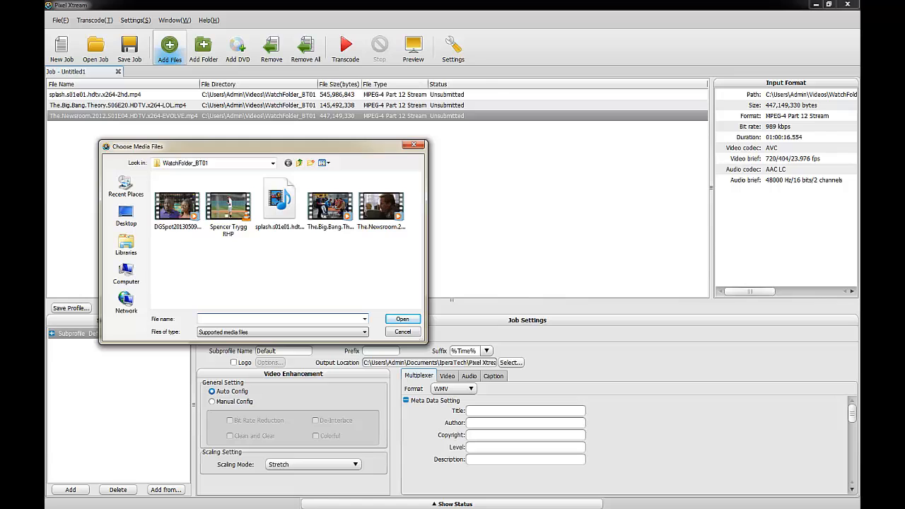
key(alt+Tab)
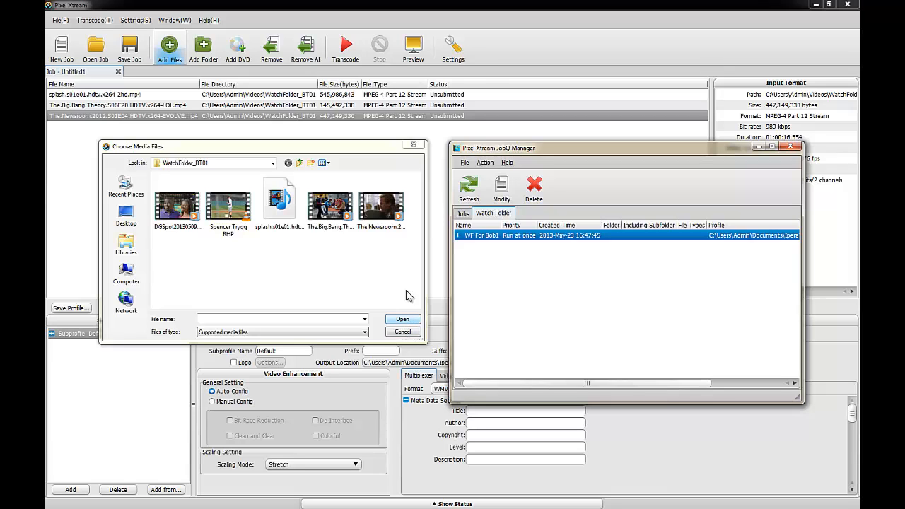
click(414, 145)
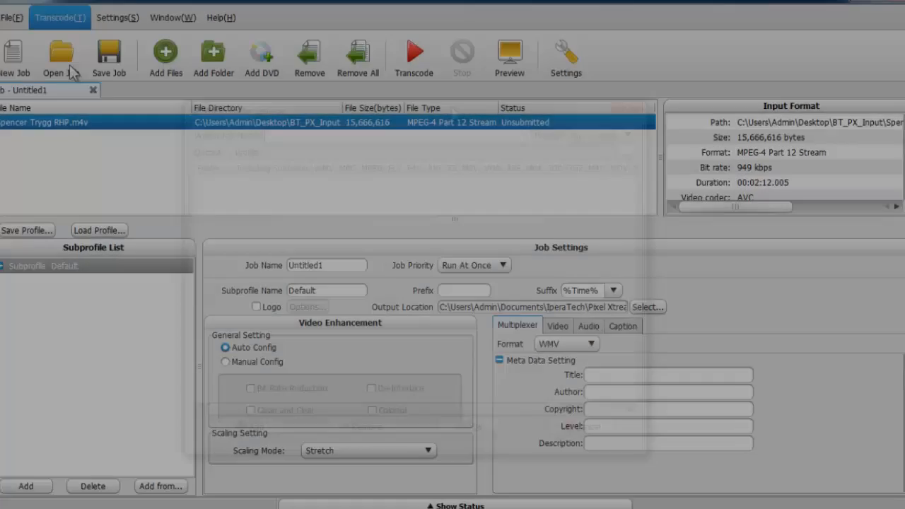
Step: Name the new watch folder job Network Feeds and set its priority to High
text(Net)
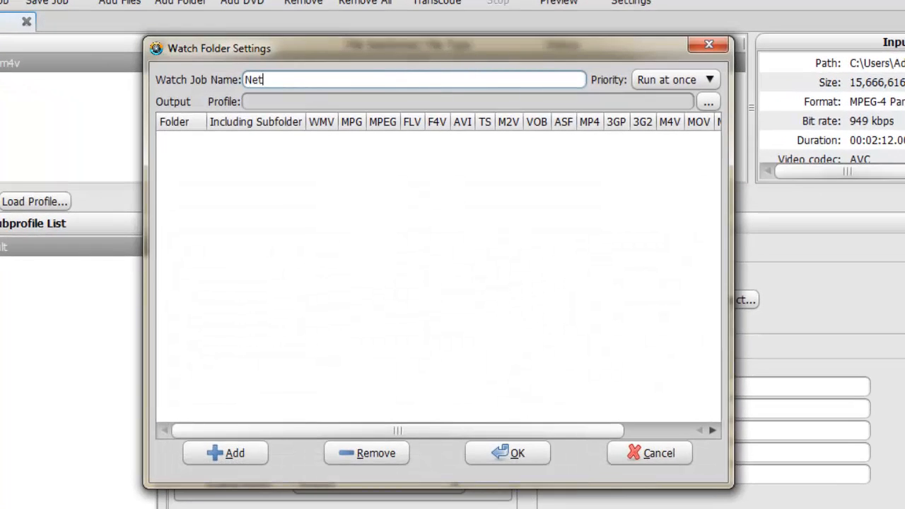
text(work Feeds)
click(710, 81)
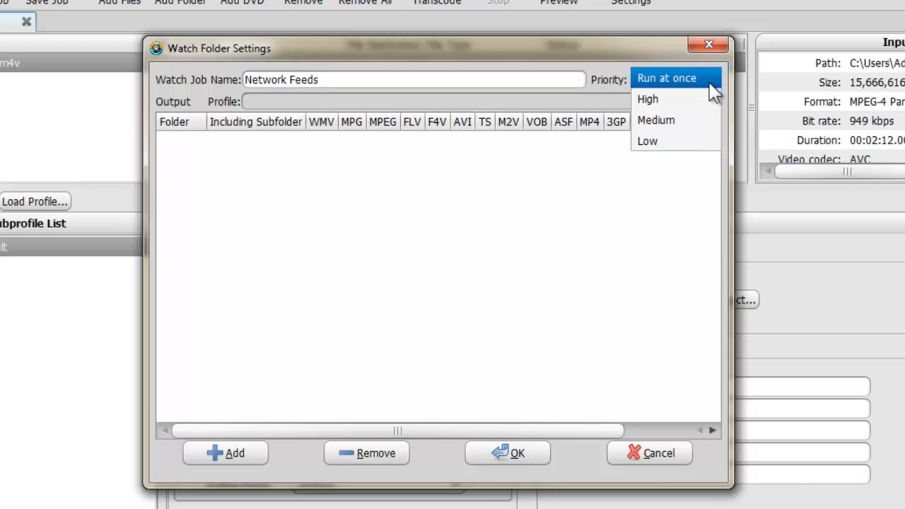
click(703, 104)
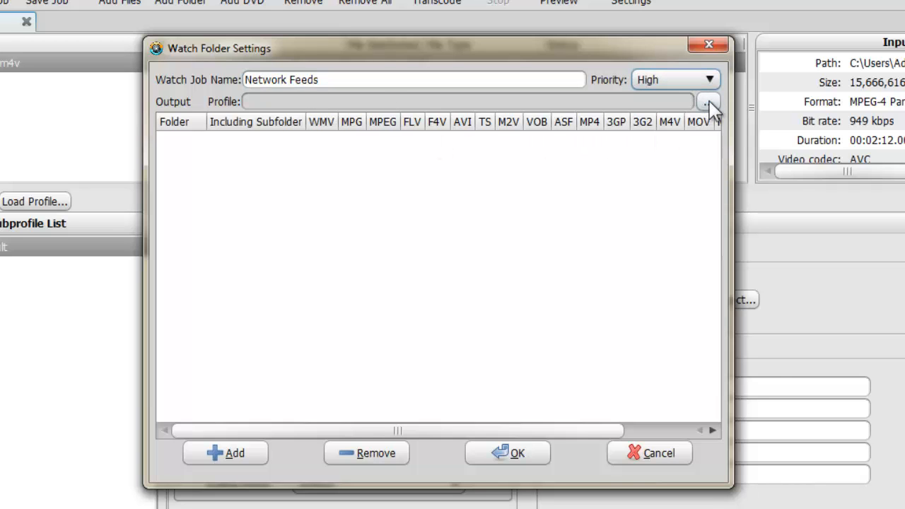
Step: Choose BT_Profile One.tpl as the output profile for the Network Feeds watch job
click(707, 102)
double_click(316, 223)
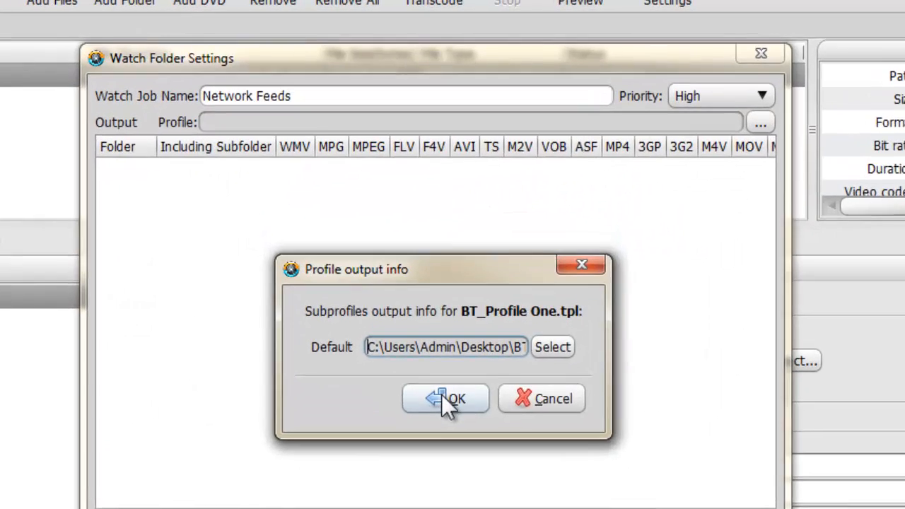
click(441, 393)
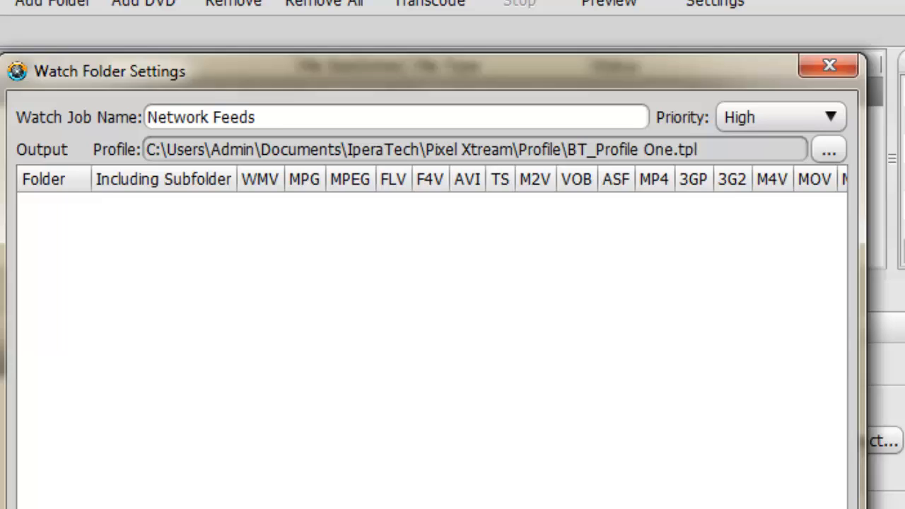
Step: Add the Network Feeds folder inside AWatchfolder Directory on drive C as the folder to watch
click(517, 507)
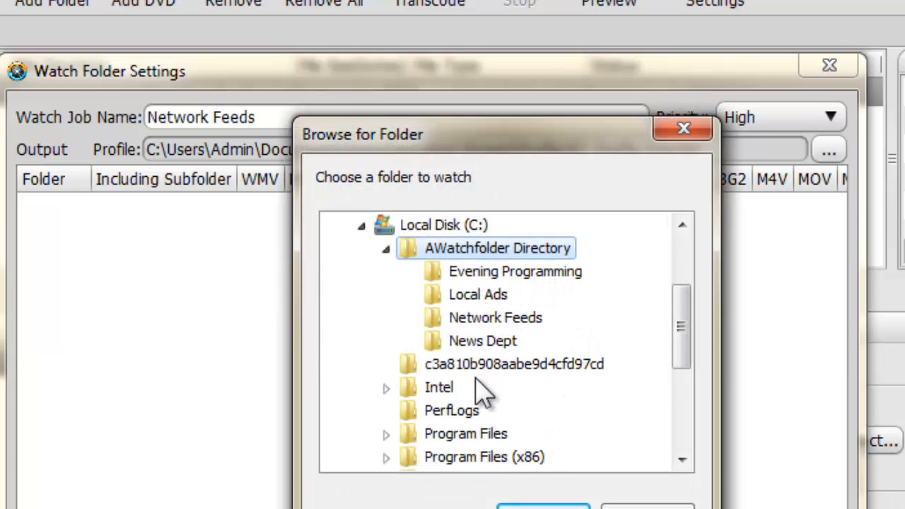
click(467, 327)
click(543, 506)
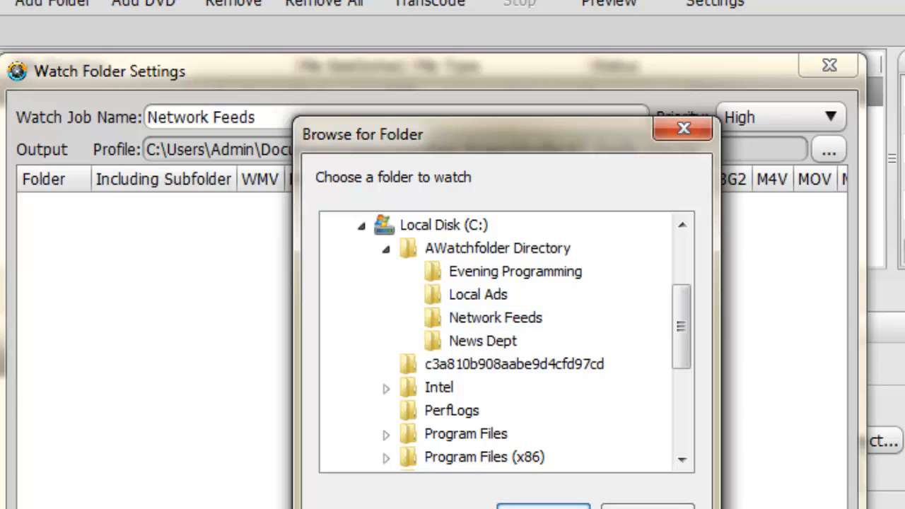